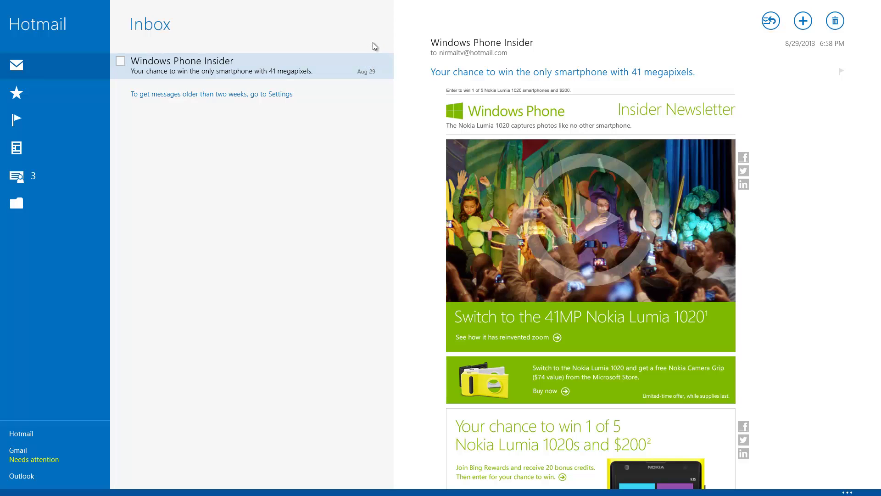
click(373, 41)
click(184, 28)
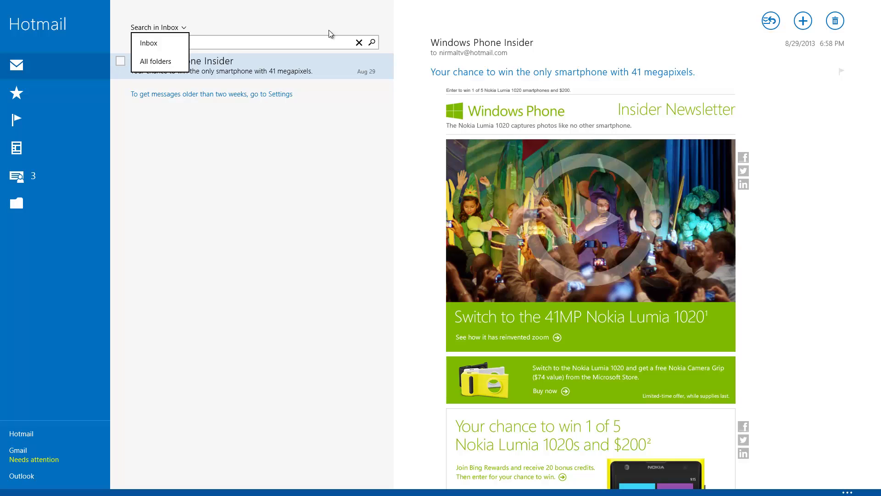
key(Escape)
key(Escape)
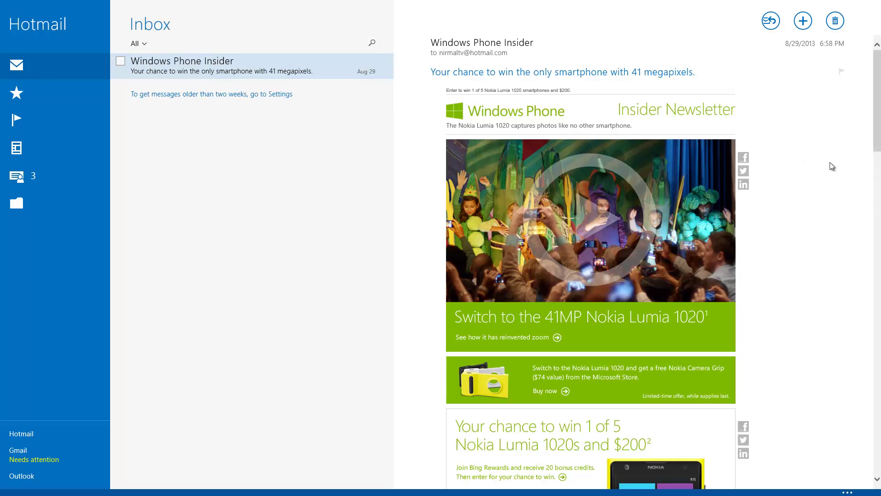
scroll(786, 185, down, 15)
scroll(774, 186, down, 15)
scroll(773, 138, up, 8)
click(772, 23)
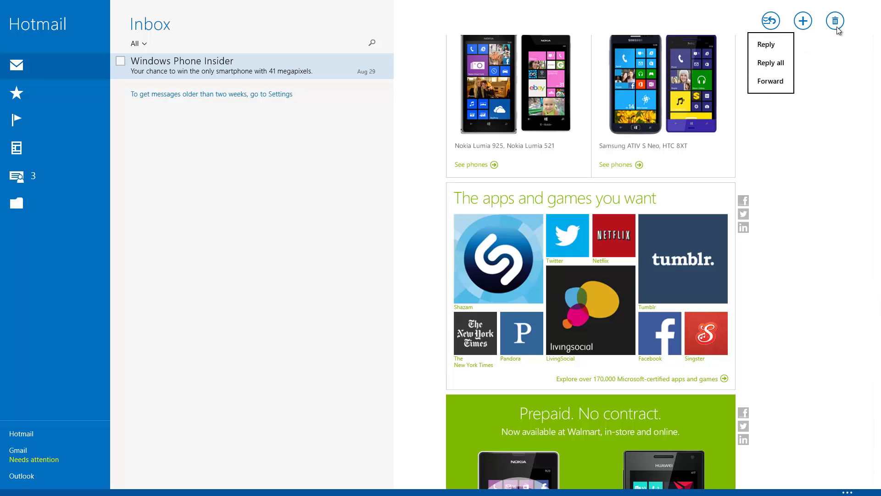
scroll(844, 209, down, 5)
scroll(842, 219, up, 10)
scroll(838, 192, up, 3)
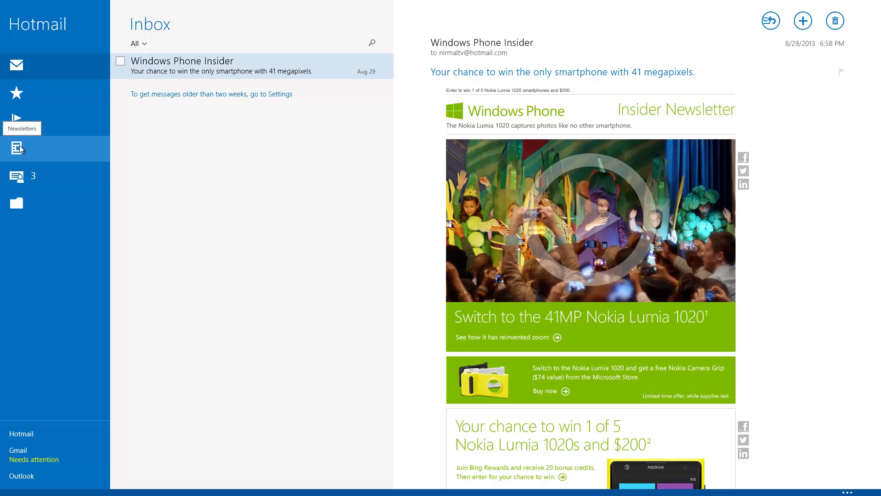
click(15, 204)
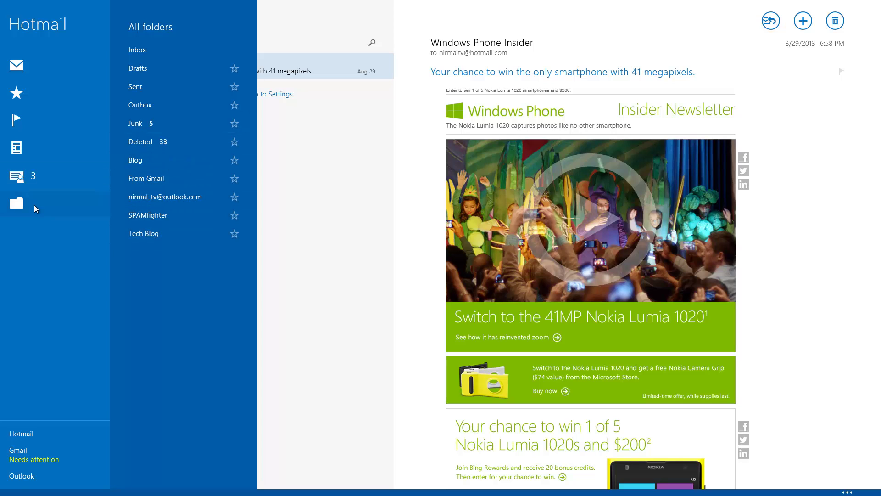
click(47, 208)
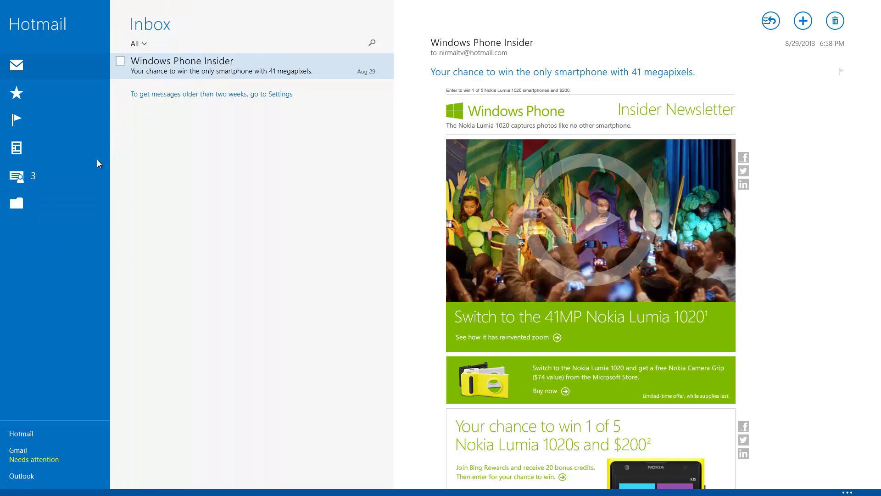
mouse_move(879, 493)
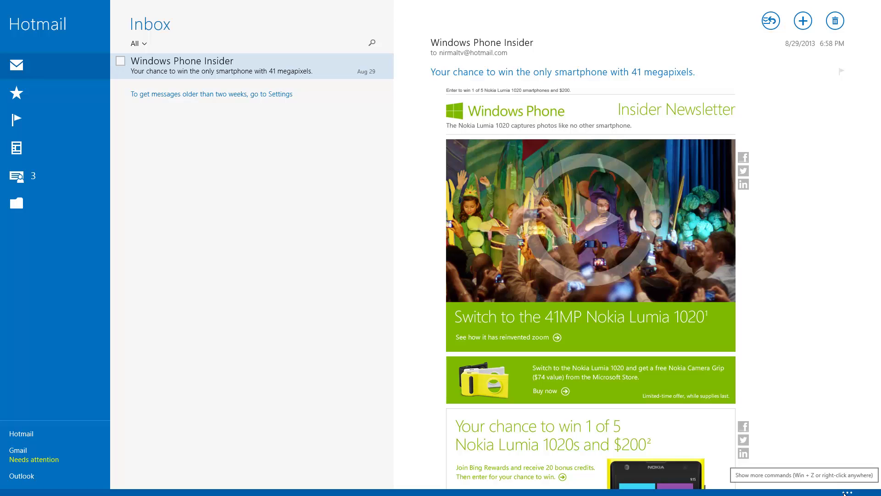
right_click(784, 372)
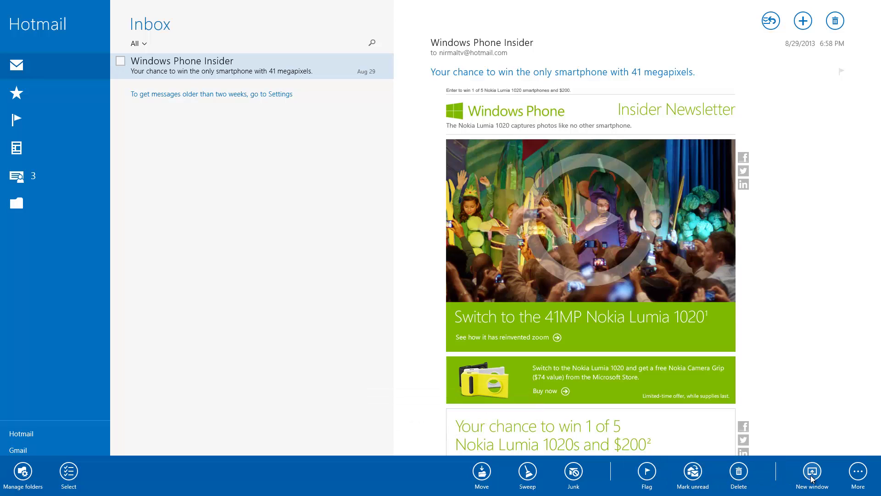
click(863, 471)
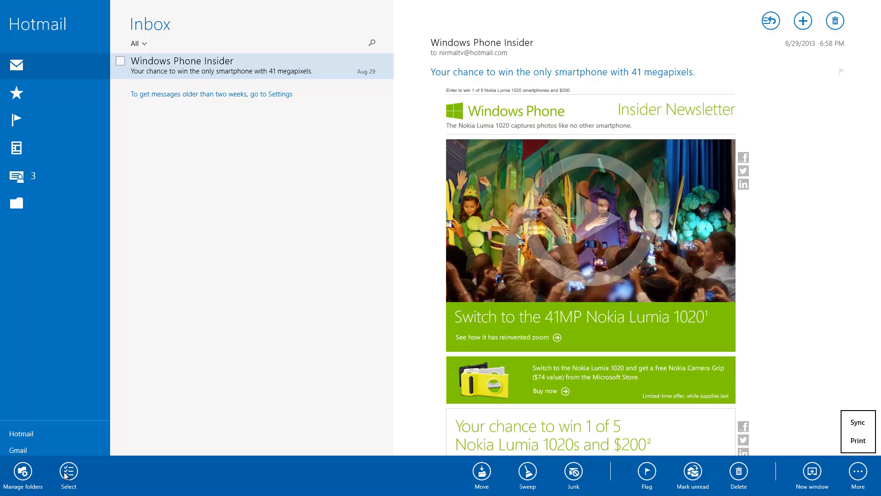
click(21, 473)
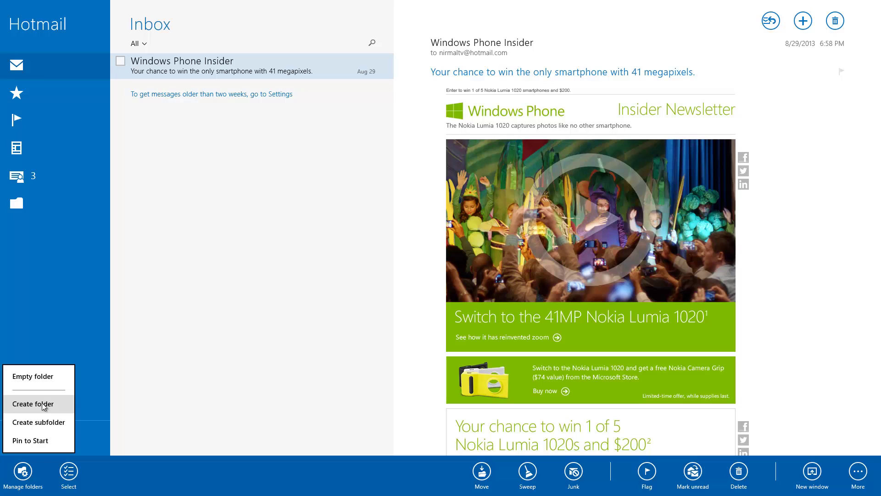
click(44, 443)
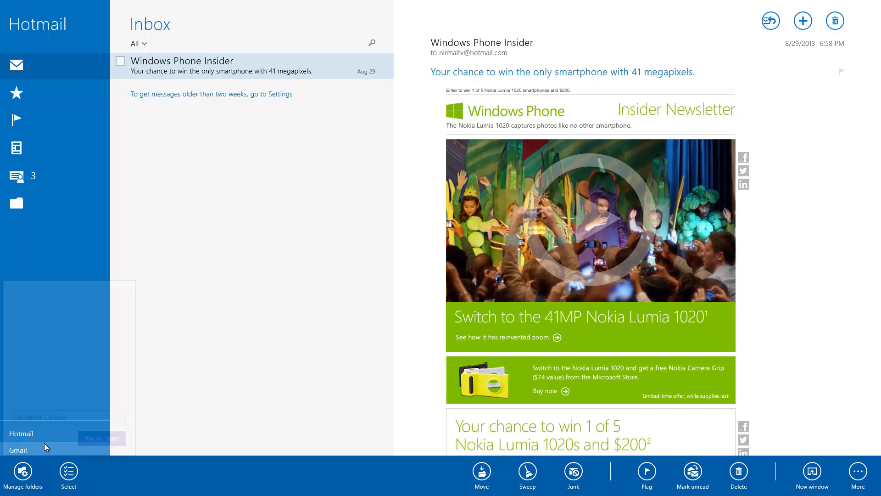
click(117, 343)
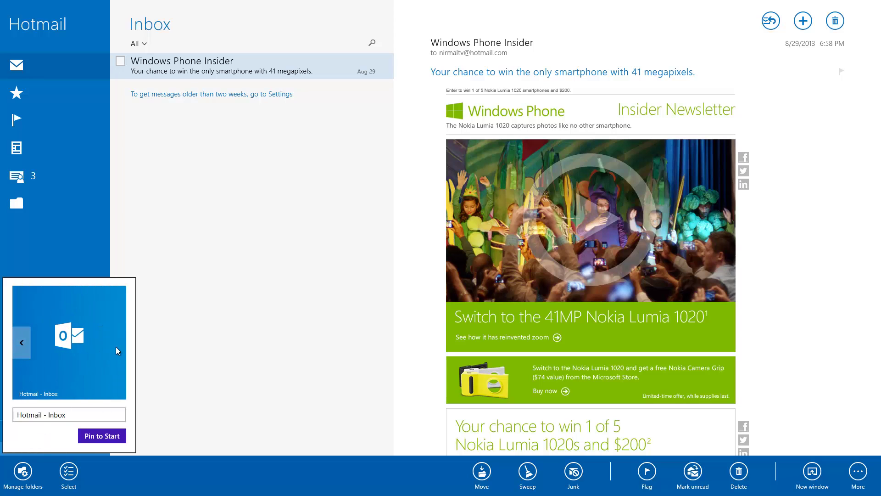
click(20, 343)
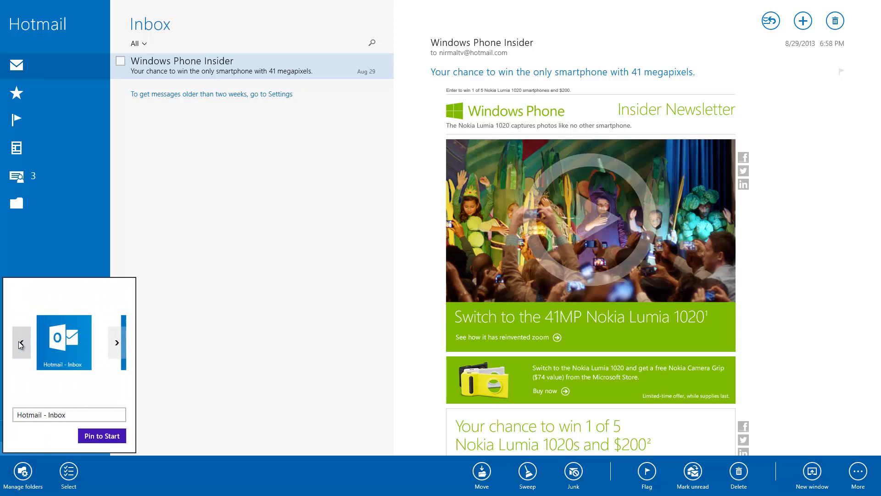
click(98, 415)
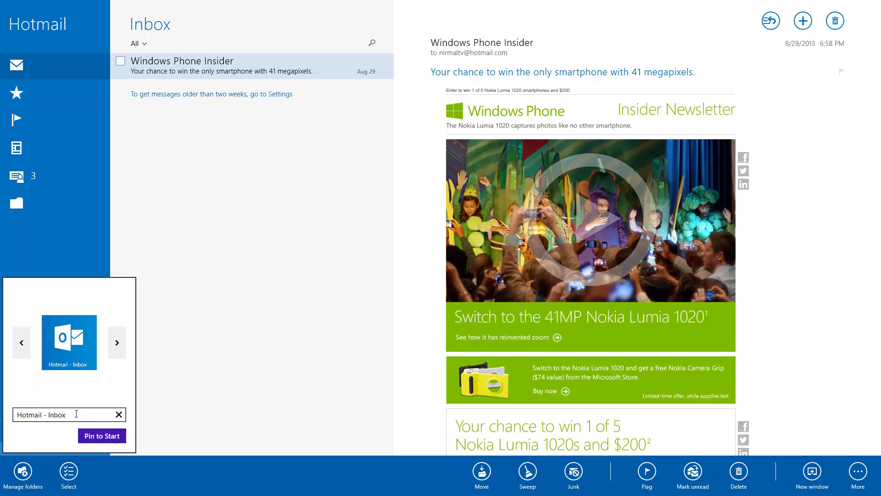
click(118, 351)
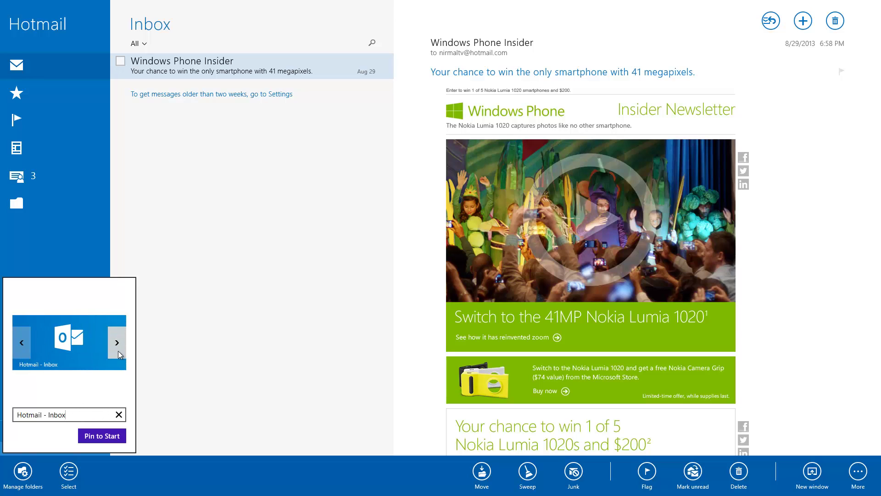
click(27, 347)
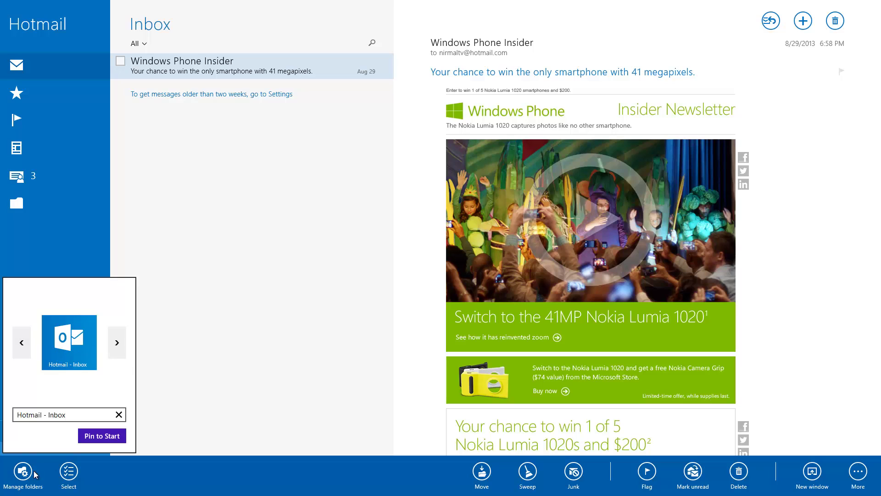
click(10, 494)
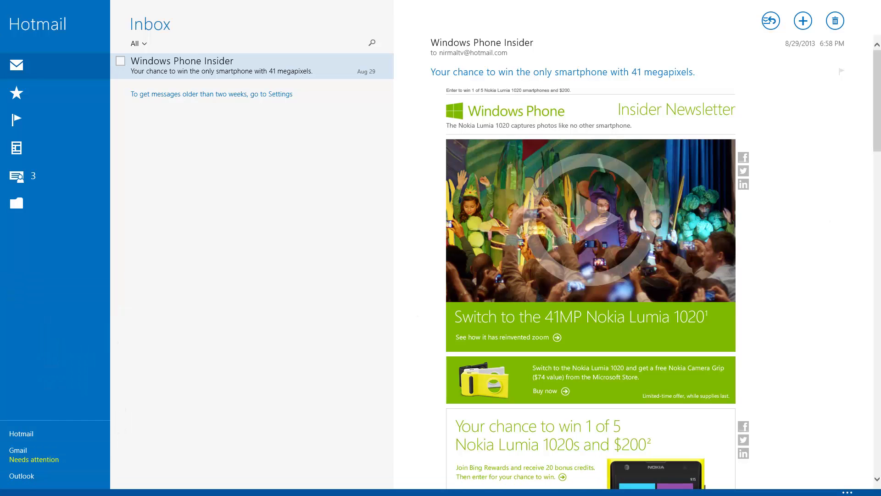
Open the Accounts list in Mail Settings and preview the Add an account pane
mouse_move(879, 493)
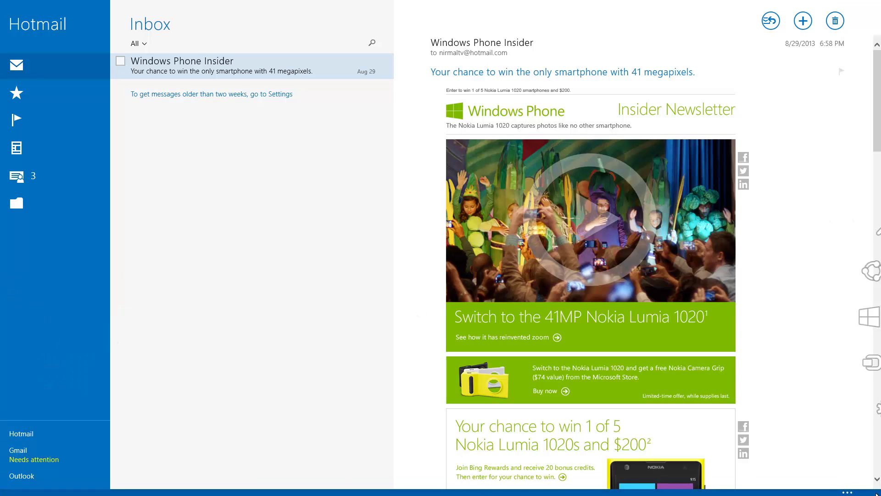
click(869, 407)
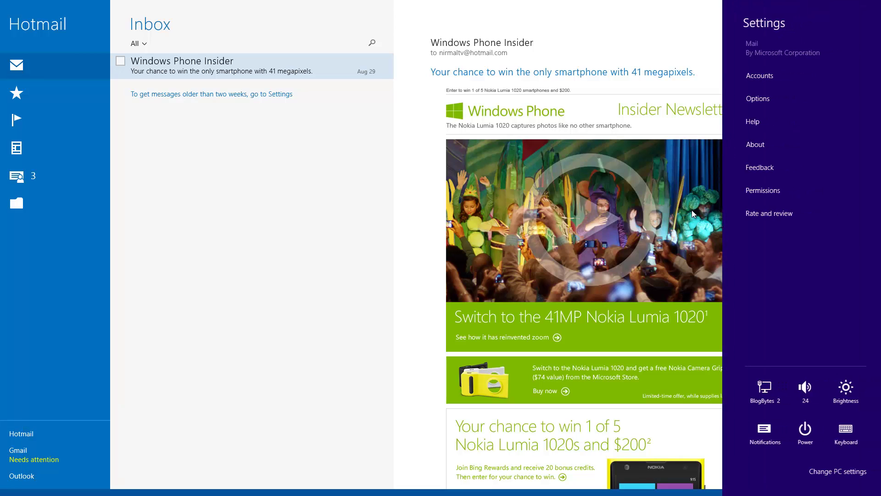
click(755, 76)
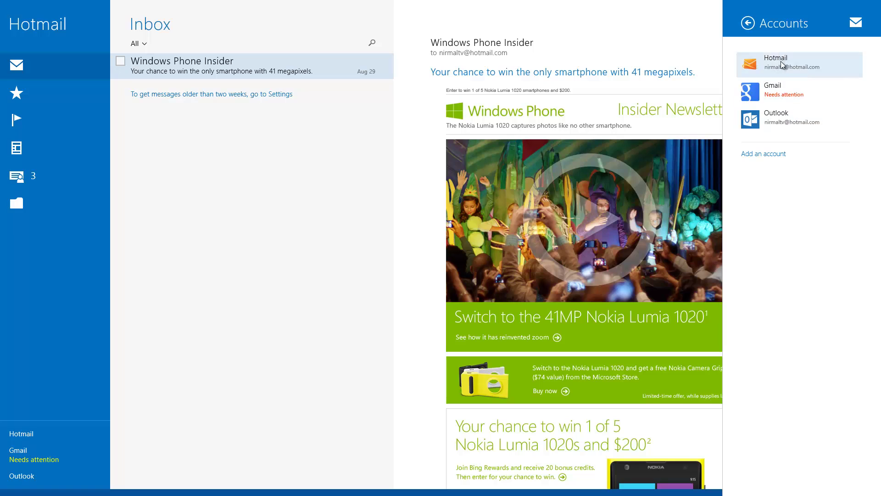
click(765, 155)
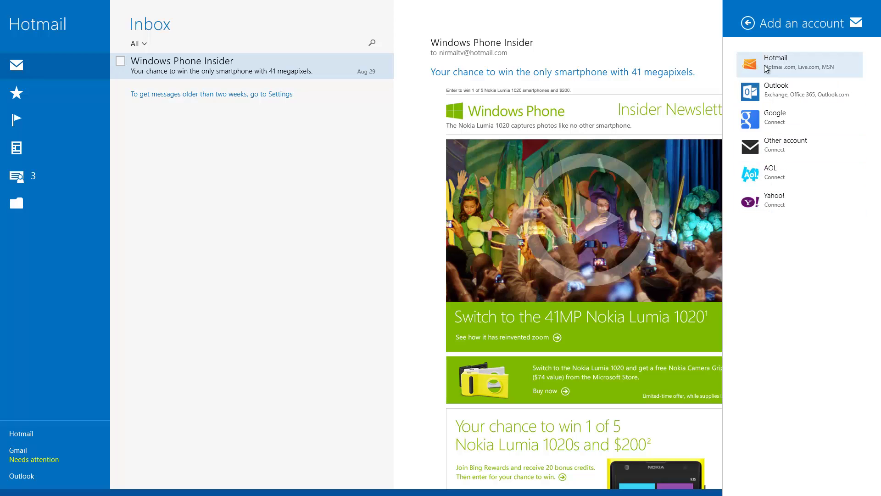
click(747, 24)
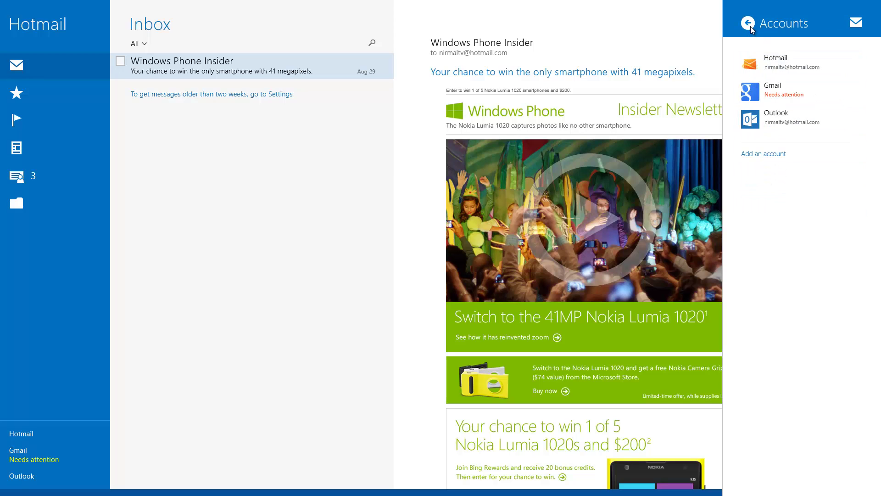
Review the general mail Options, then return to the Hotmail, Gmail and Outlook accounts list
click(750, 25)
click(764, 100)
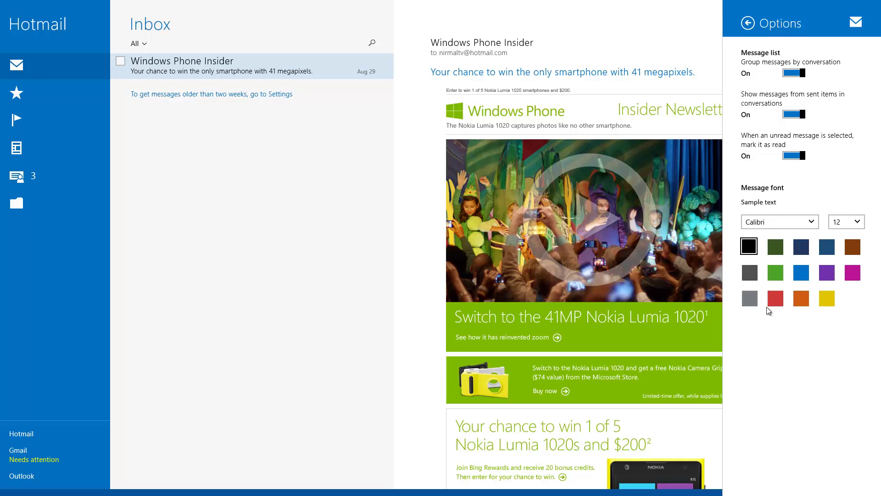
click(748, 23)
click(774, 74)
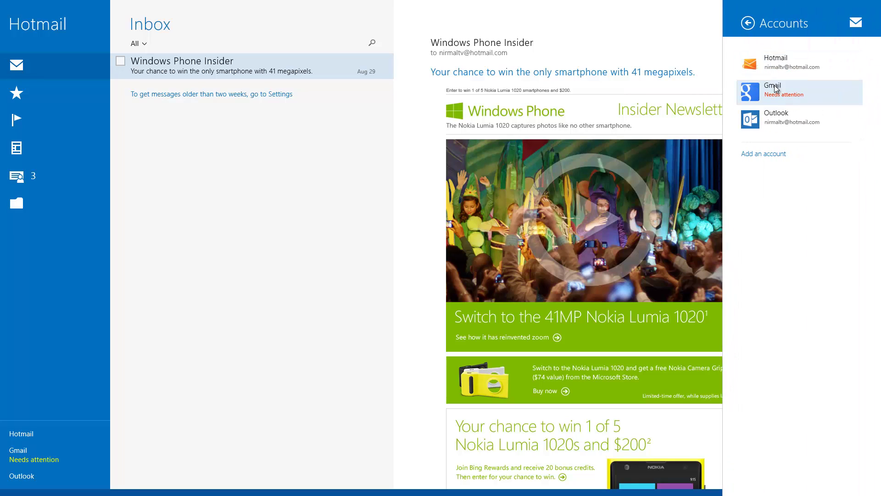
click(773, 68)
scroll(769, 107, up, 3)
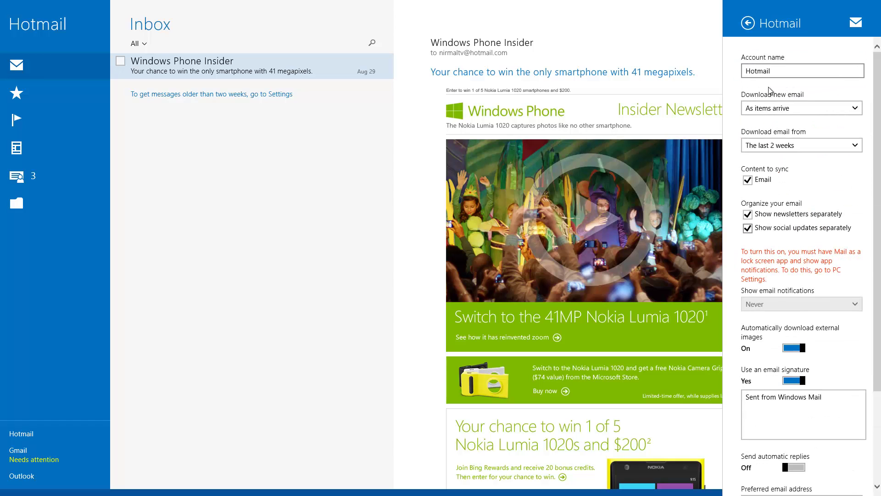
click(797, 113)
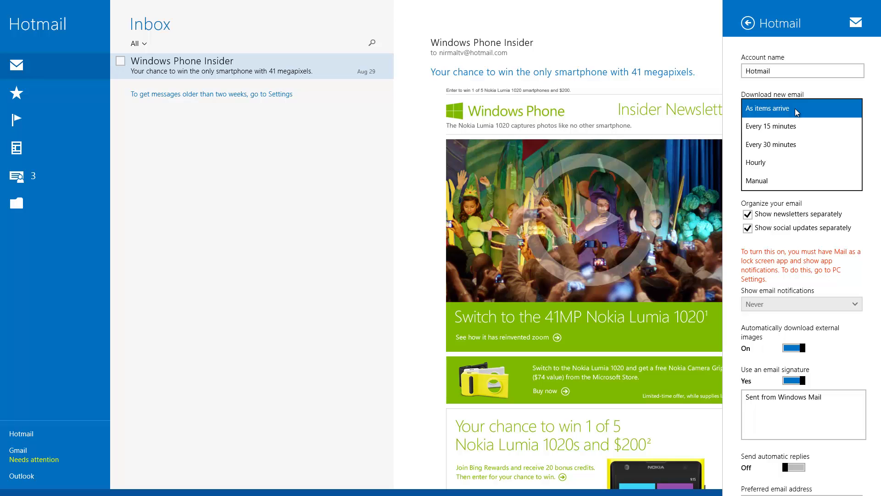
click(870, 127)
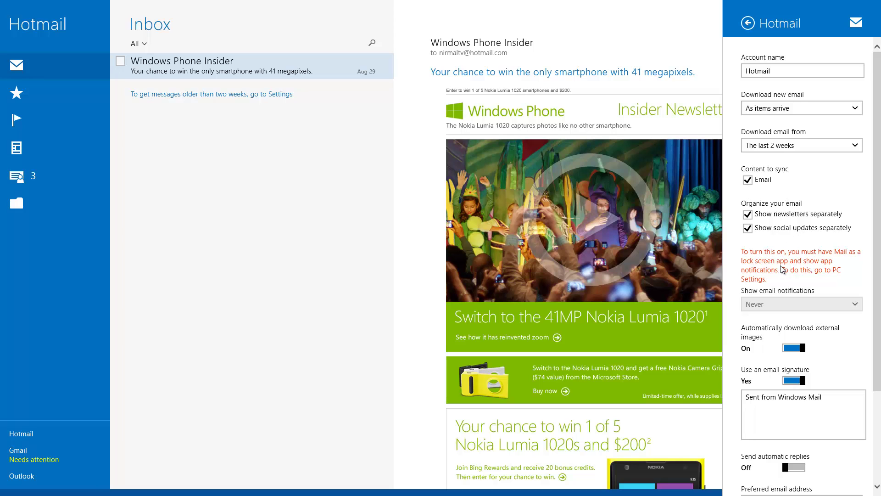
scroll(783, 270, down, 3)
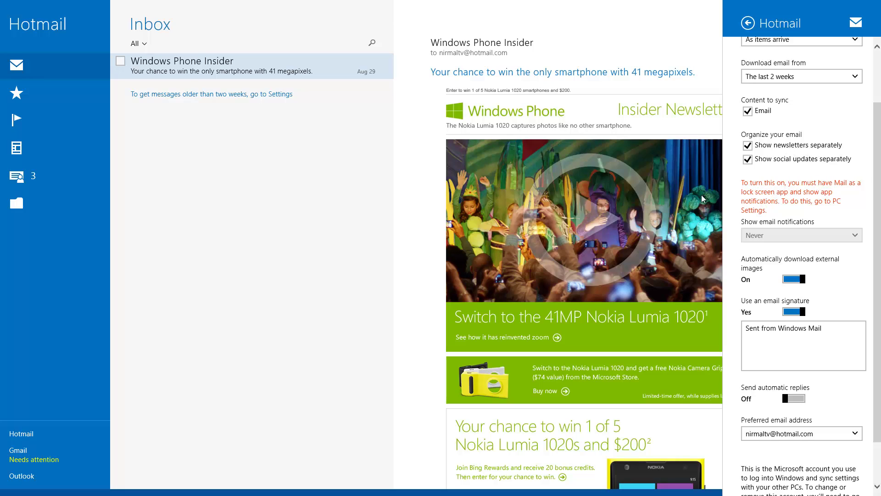
scroll(825, 235, down, 1)
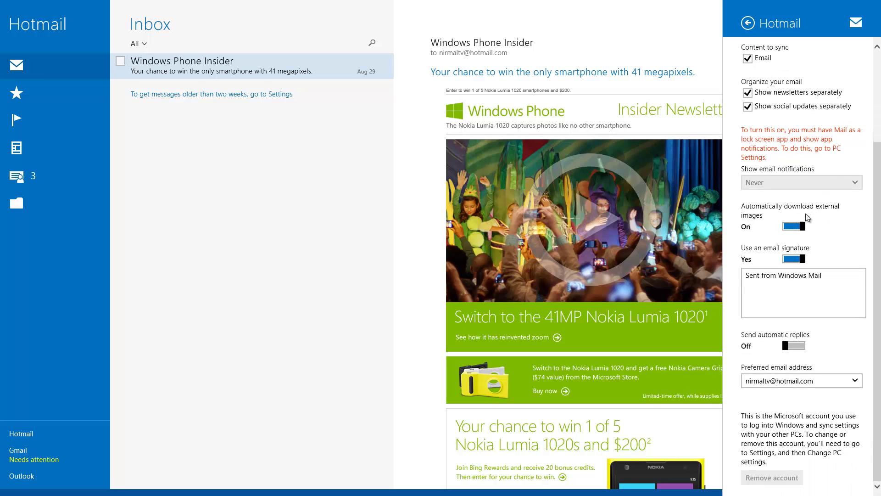
click(769, 287)
drag(842, 278, 742, 279)
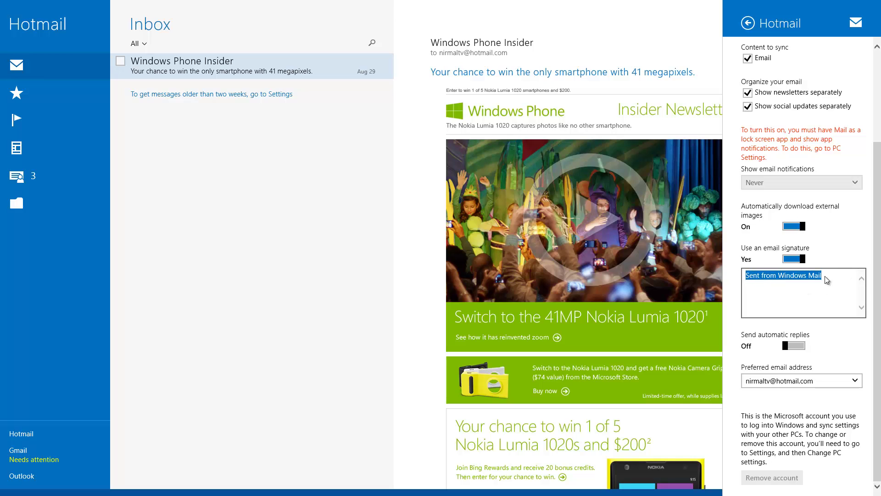
click(746, 283)
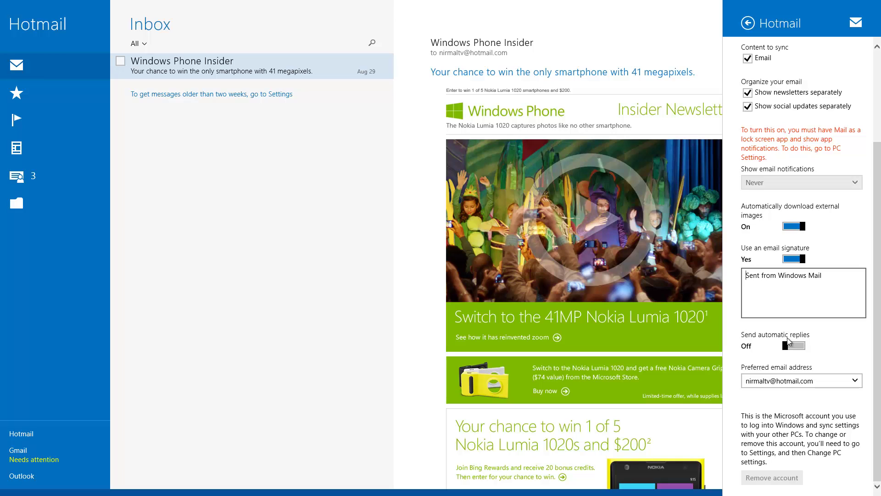
click(790, 380)
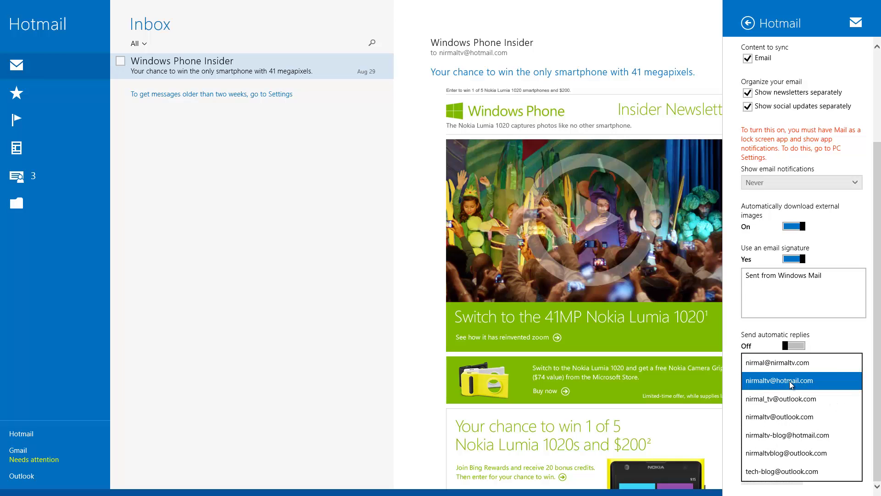
click(824, 380)
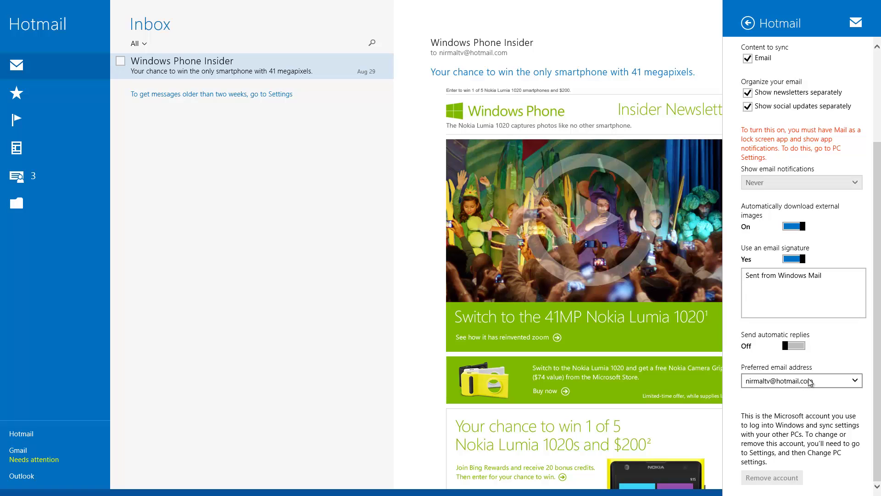
scroll(821, 381, up, 3)
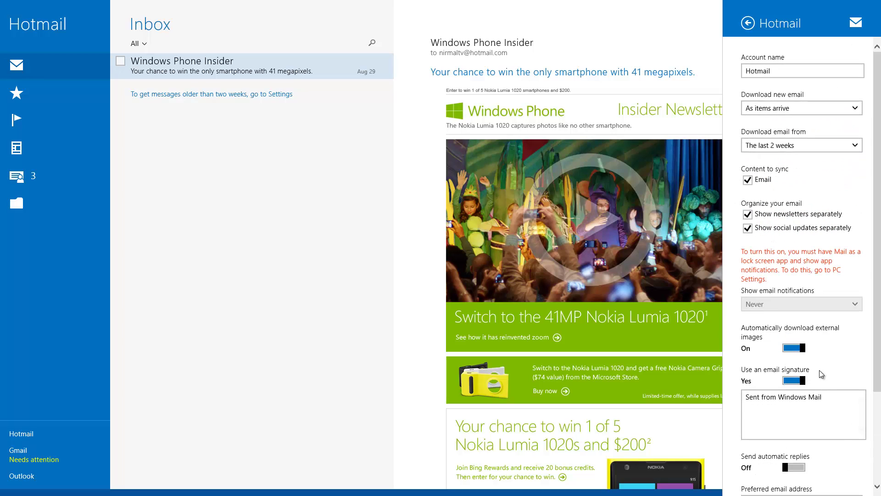
Back out of the account settings and close Settings to return to the newsletter
click(748, 24)
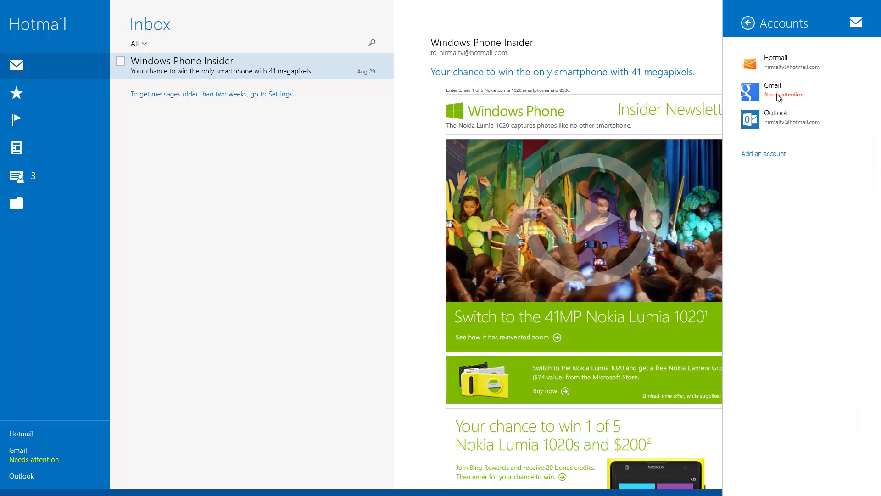
click(749, 28)
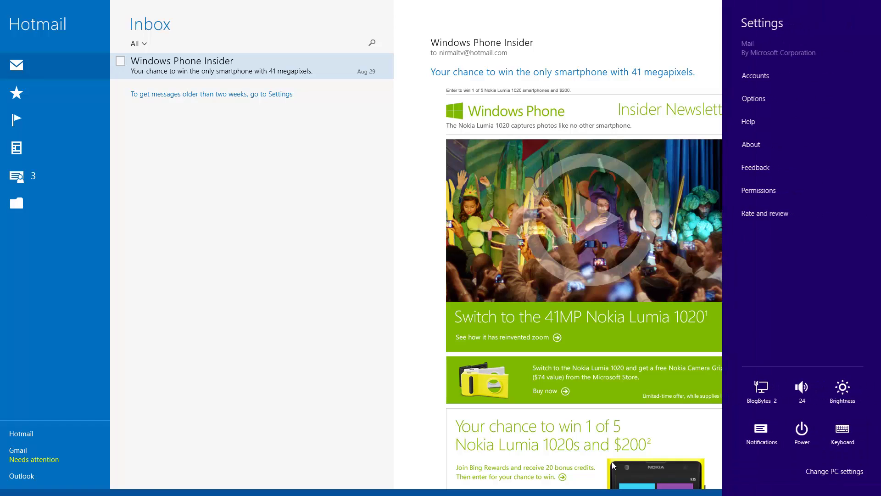
click(325, 409)
Show the message's app bar with the extra Sync and Print commands, then read the newsletter to its end
click(847, 492)
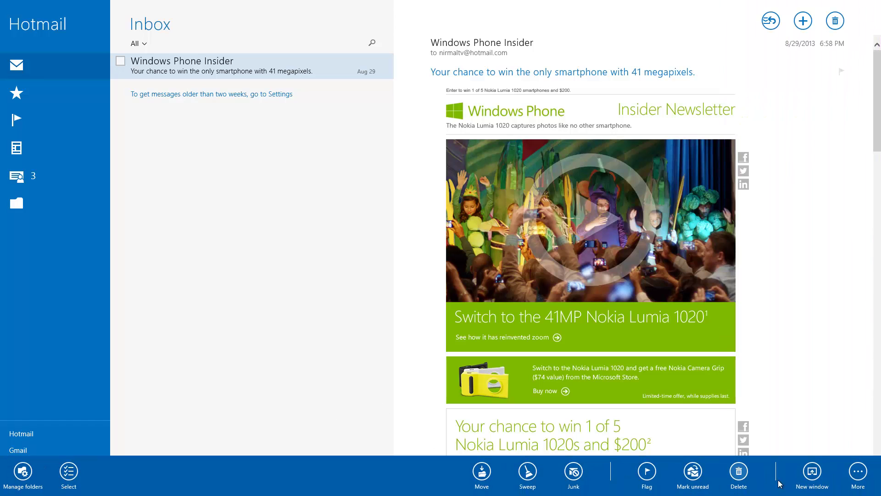
click(858, 471)
click(196, 309)
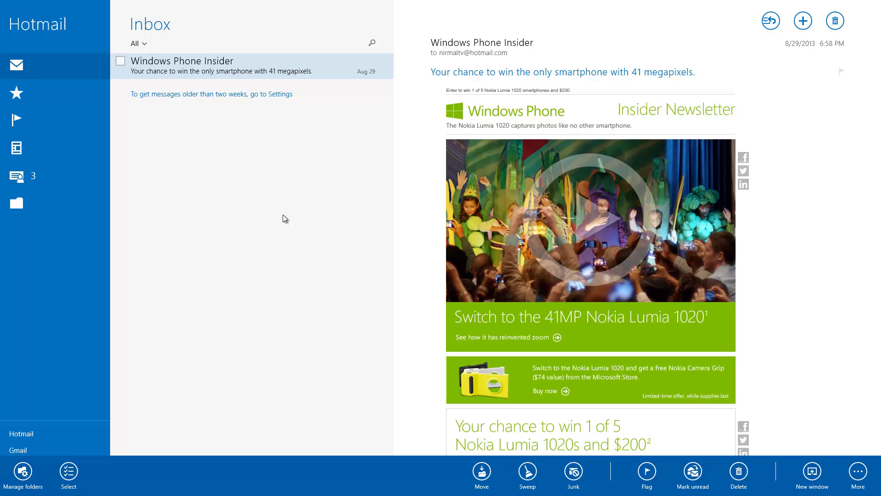
scroll(786, 247, down, 15)
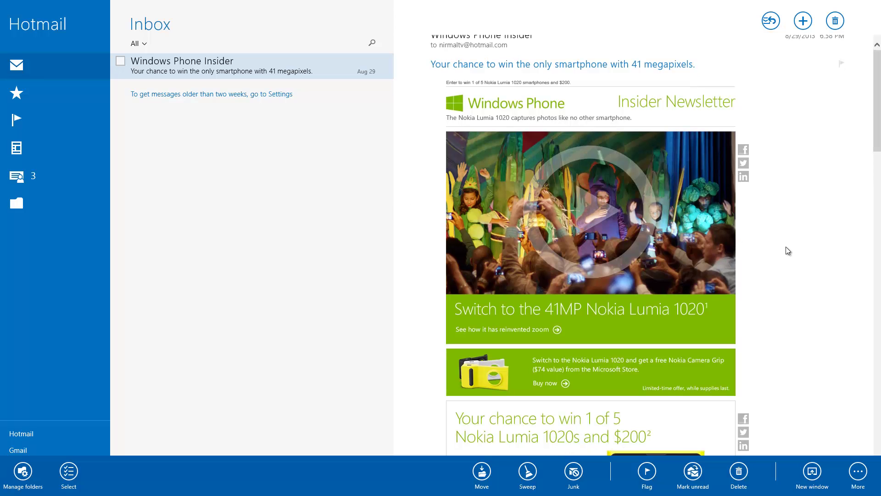
scroll(785, 246, down, 8)
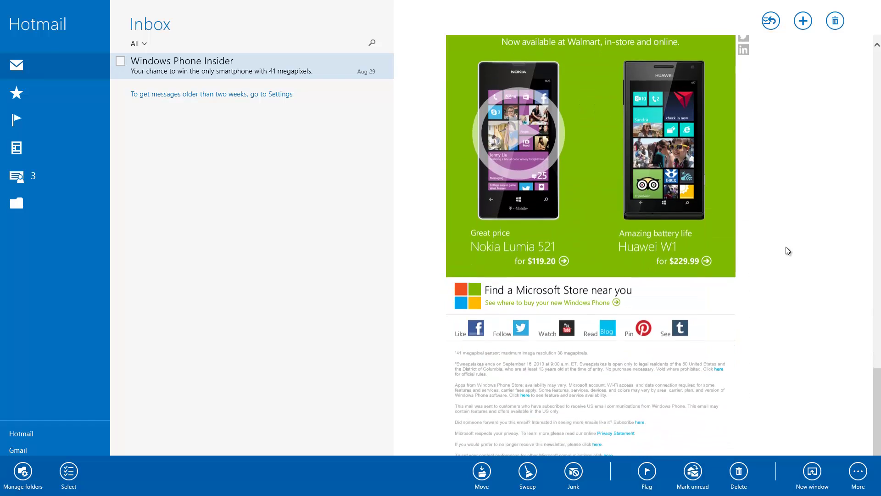